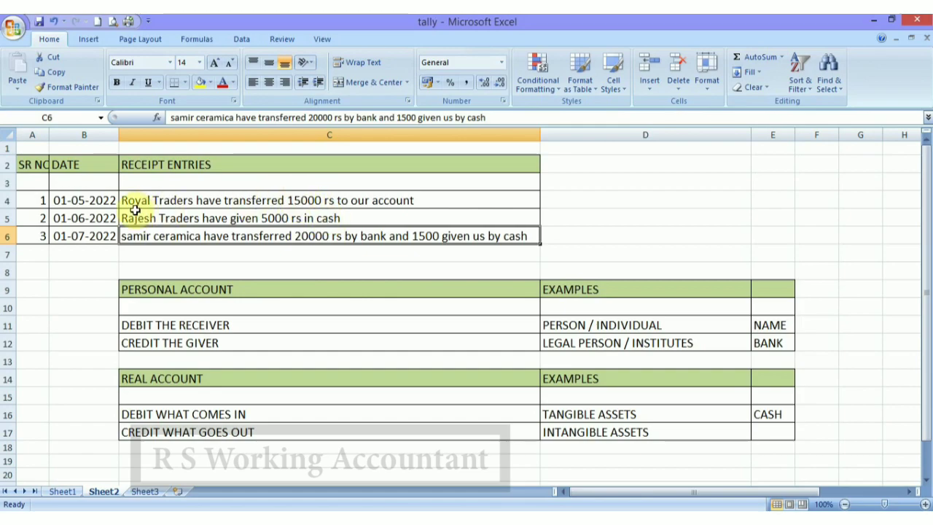
Check the Royal Traders receipt entry, switch to Tally.ERP 9 and open a receipt voucher dated 1/5/2022
click(155, 202)
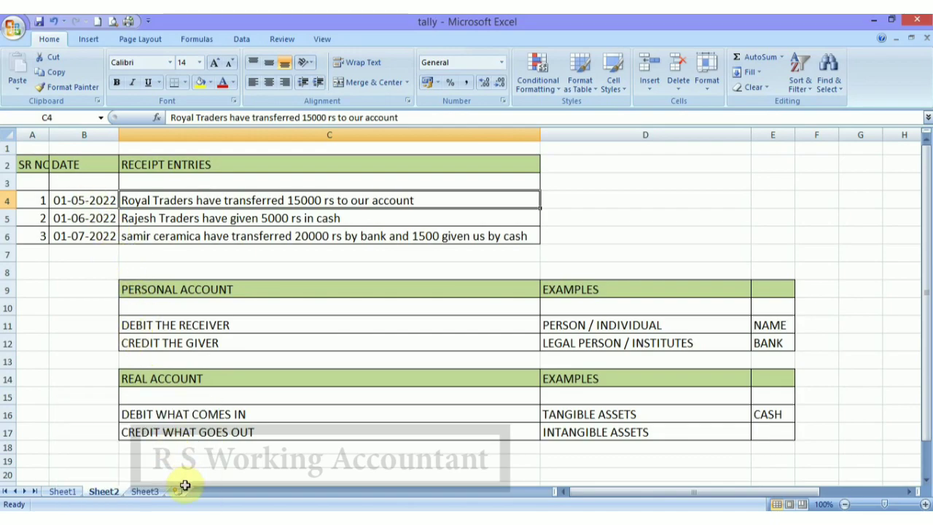
key(alt+Tab)
key(v)
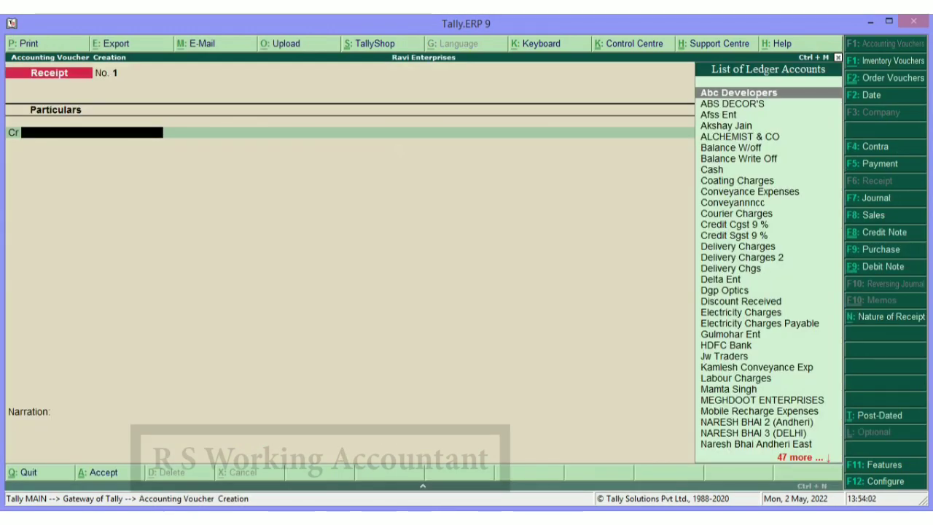
key(F2)
text(1/5/2022)
key(Return)
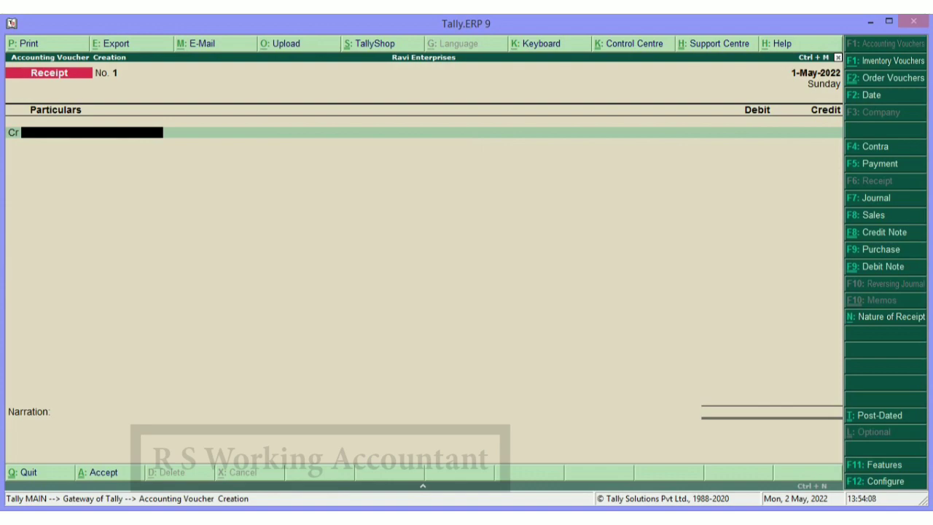
Credit the ROYAL TRADERS ledger with 15,000 in the receipt voucher
text(Ro)
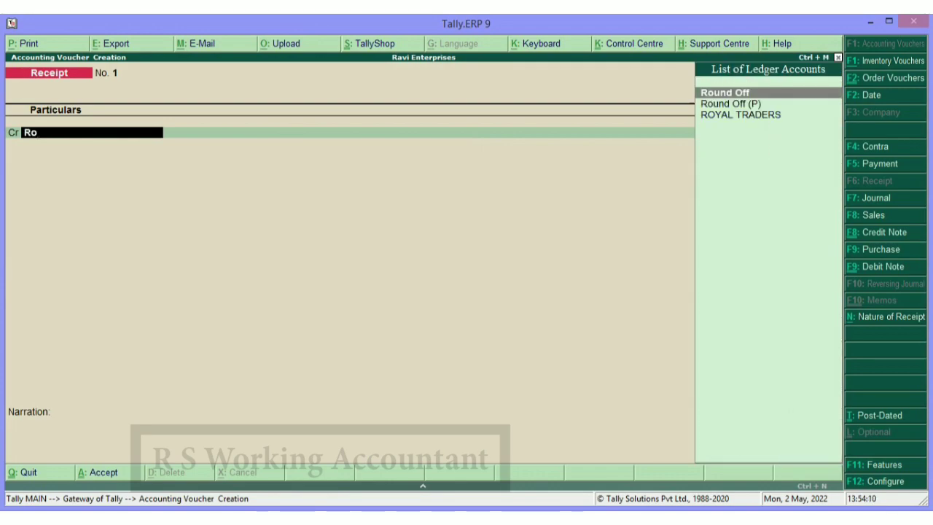
key(Down)
key(Down)
key(Return)
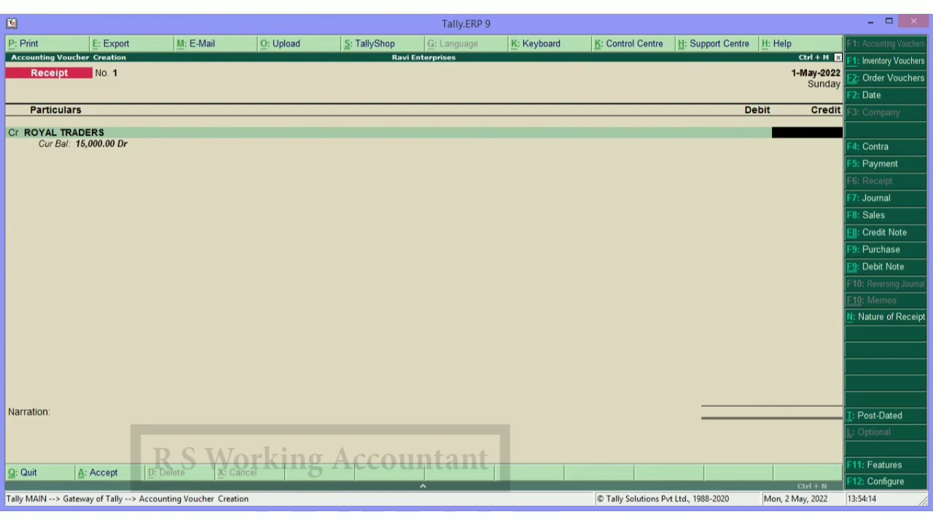
text(15000)
key(Return)
Allocate the Royal Traders amount as Agst Ref to pending bill RE/001
key(Return)
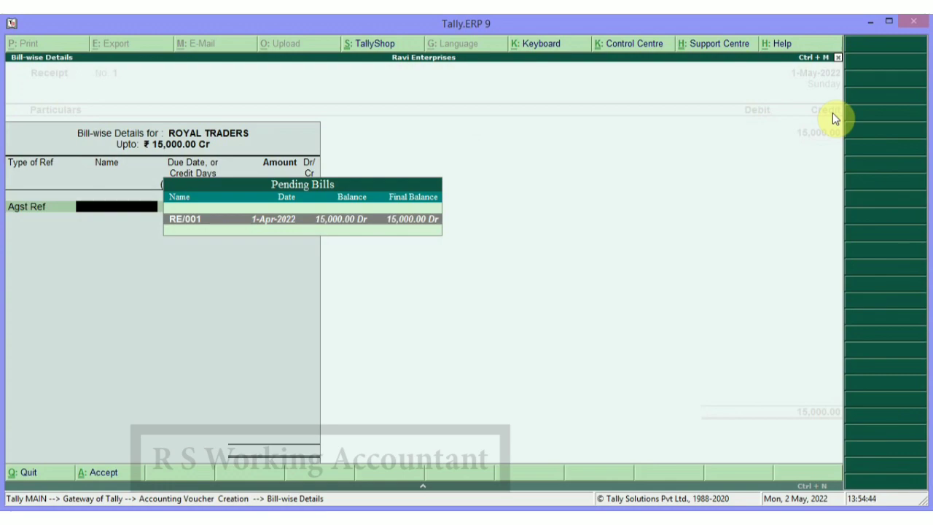
key(Return)
key(Return)
key(Return)
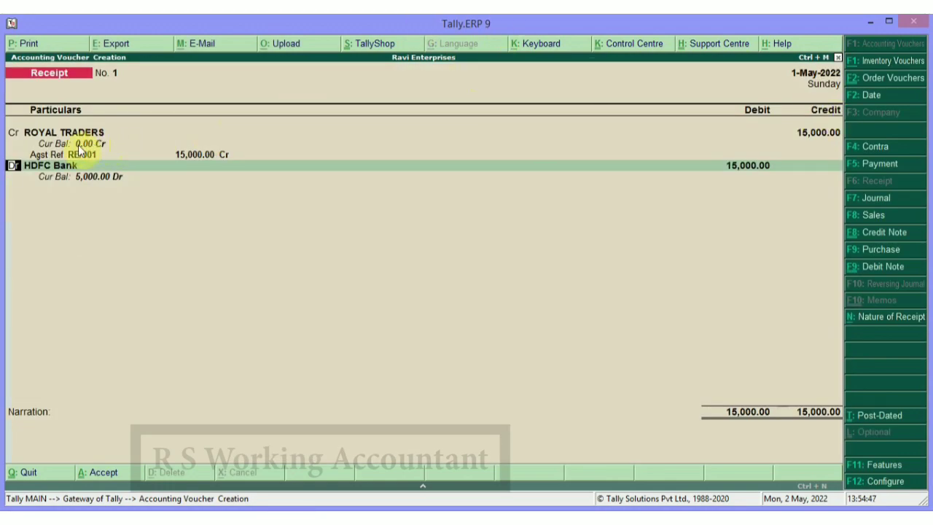
Debit HDFC Bank with 15,000 in the Royal Traders receipt
key(Return)
key(Return)
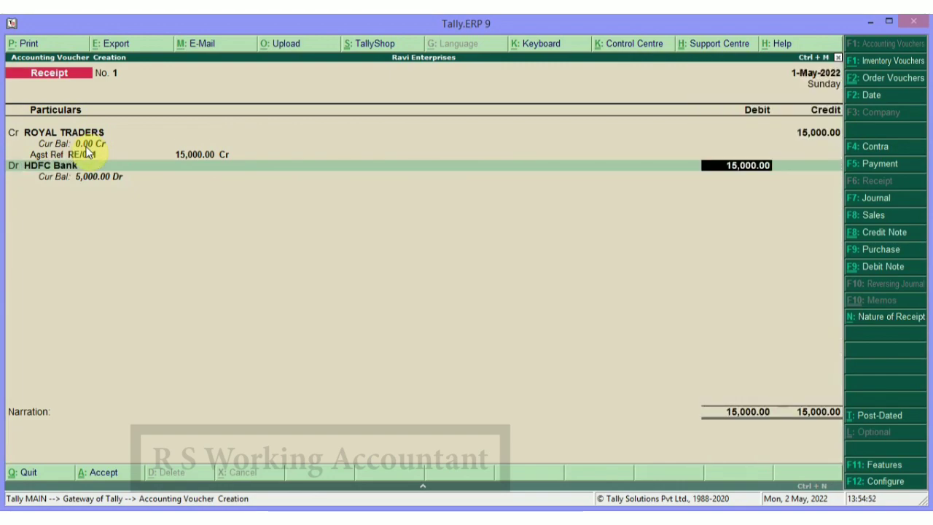
key(Return)
Allocate the HDFC Bank amount as Cheque/DD with instrument number and bank blank, and save the receipt without a narration
key(Return)
key(Return)
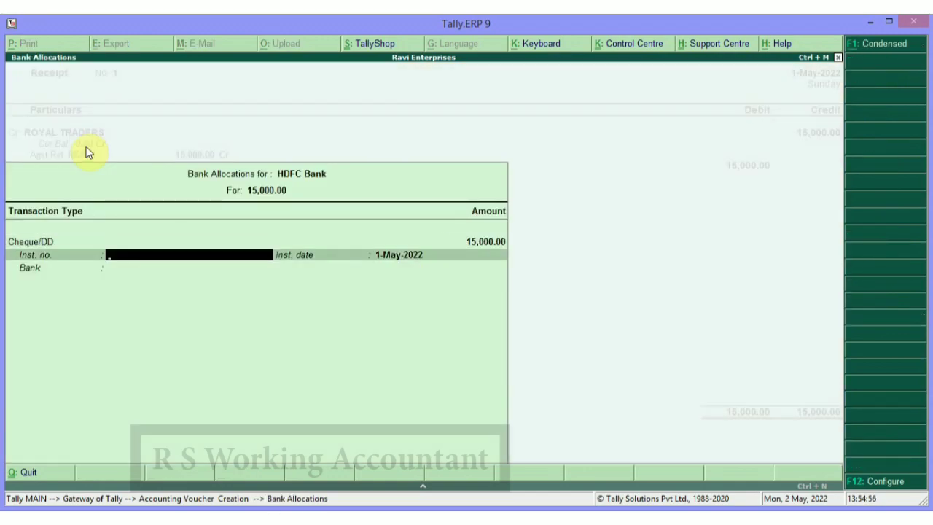
key(Return)
key(Return)
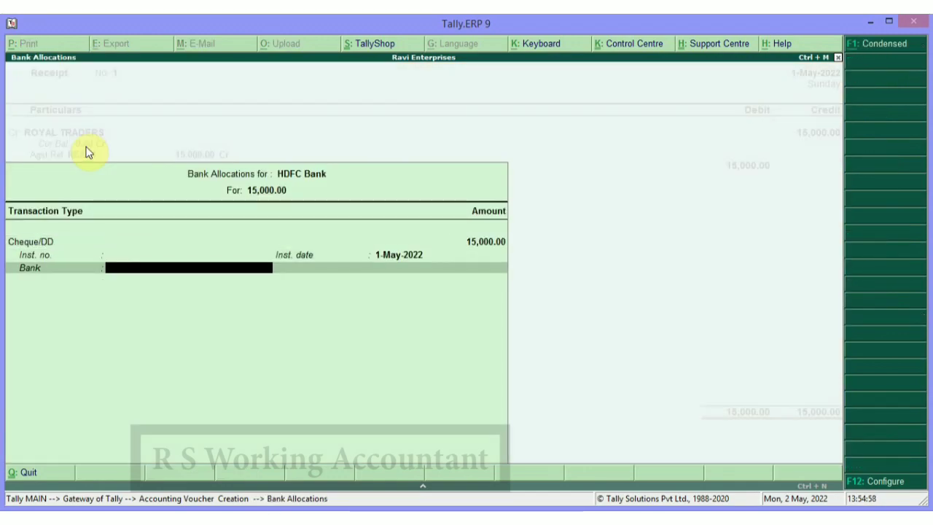
key(Return)
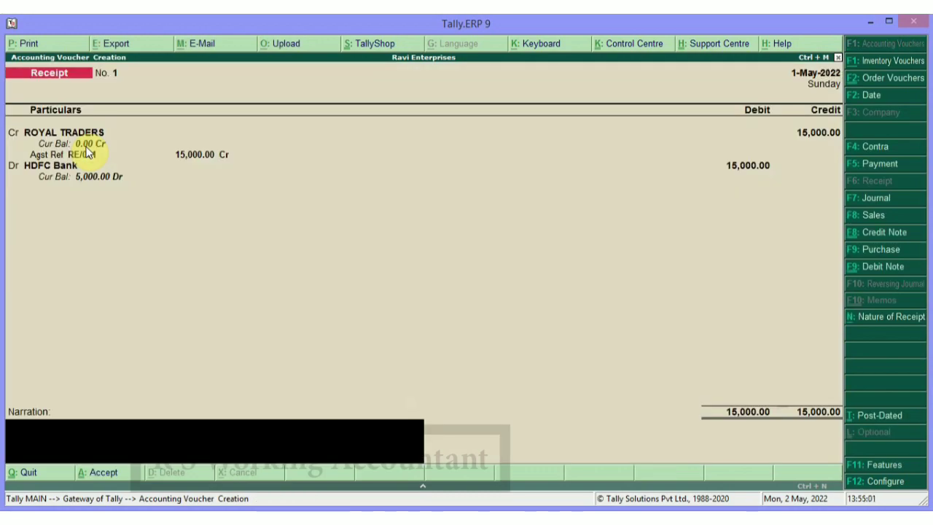
key(Return)
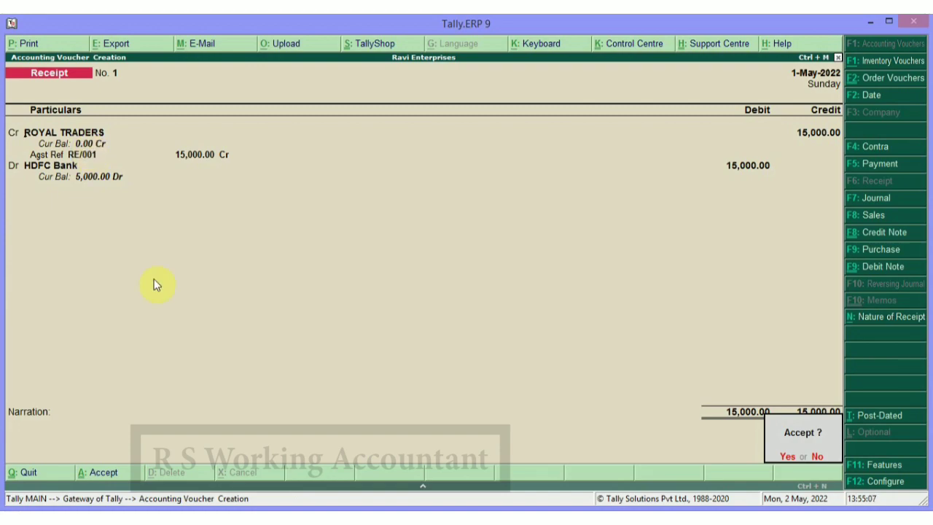
key(Return)
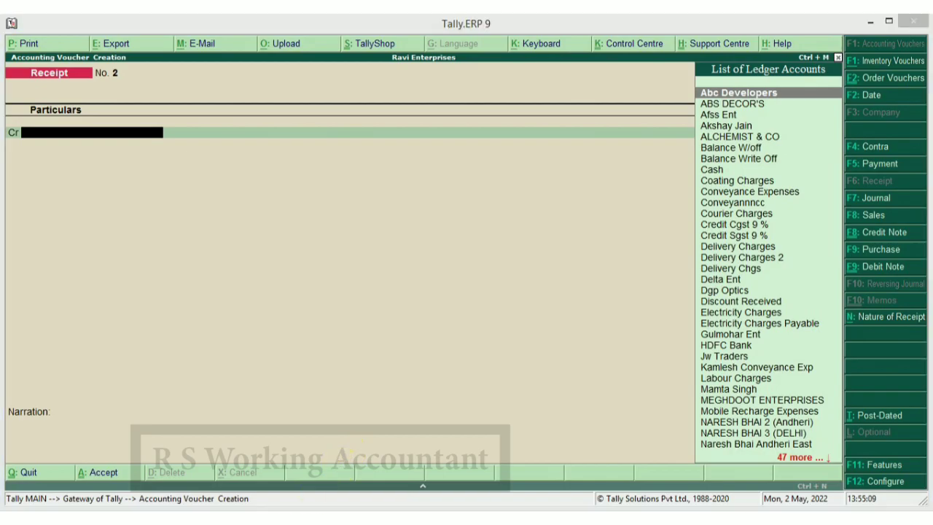
Switch to the Excel workbook and examine the Rajesh Traders cash entry and the Real Account examples of tangible and intangible assets
click(310, 507)
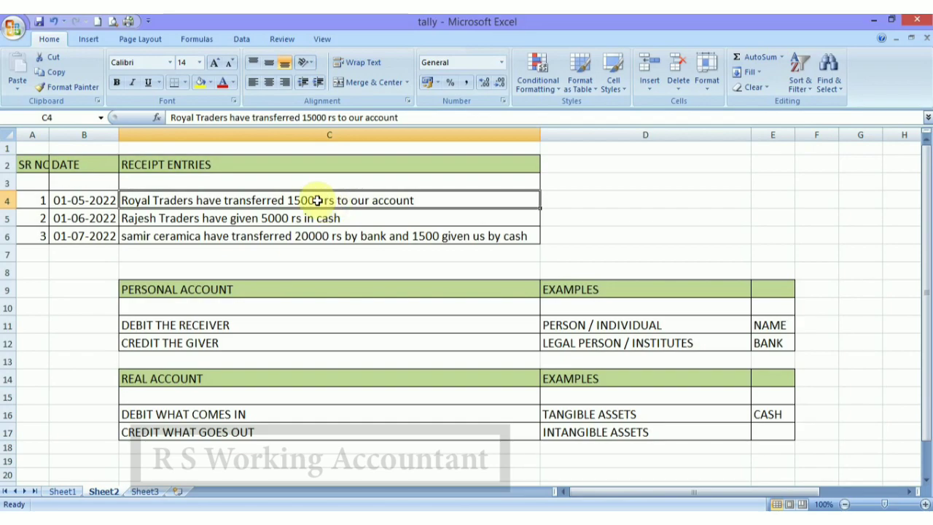
click(167, 219)
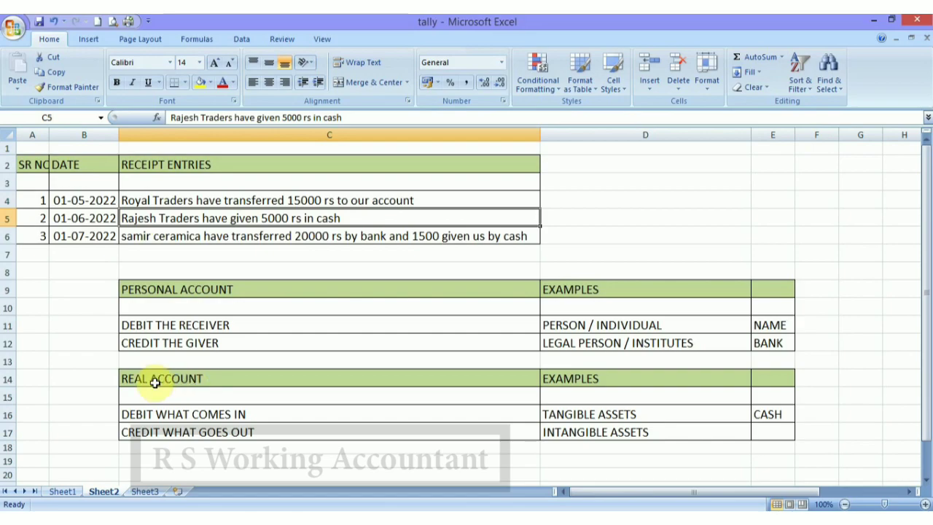
click(581, 411)
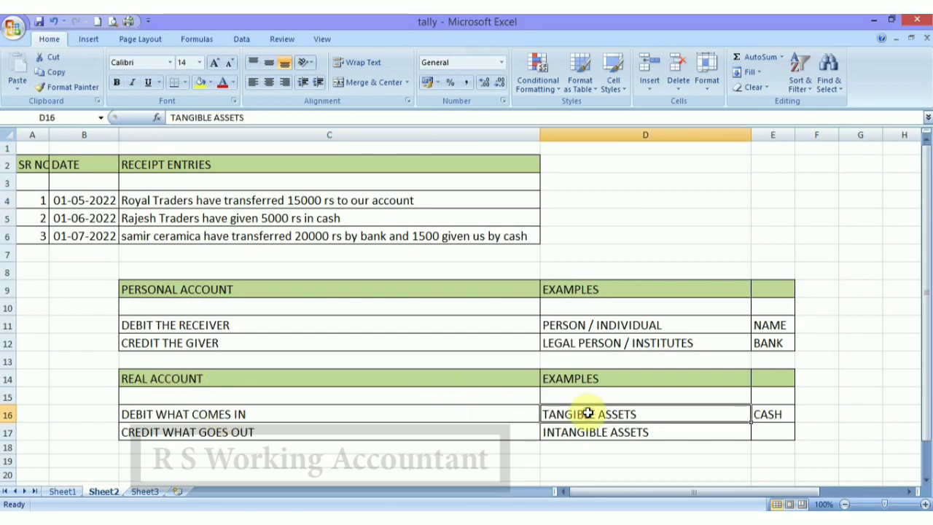
click(766, 413)
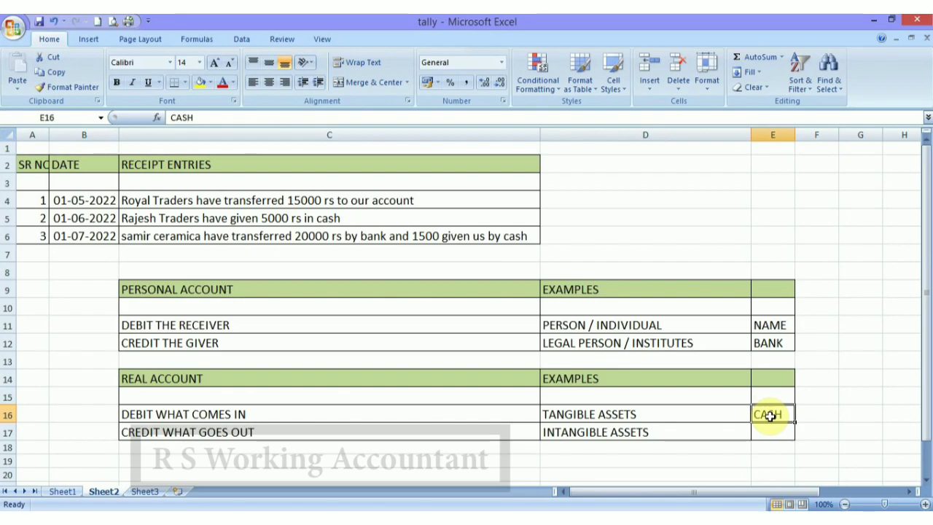
click(571, 435)
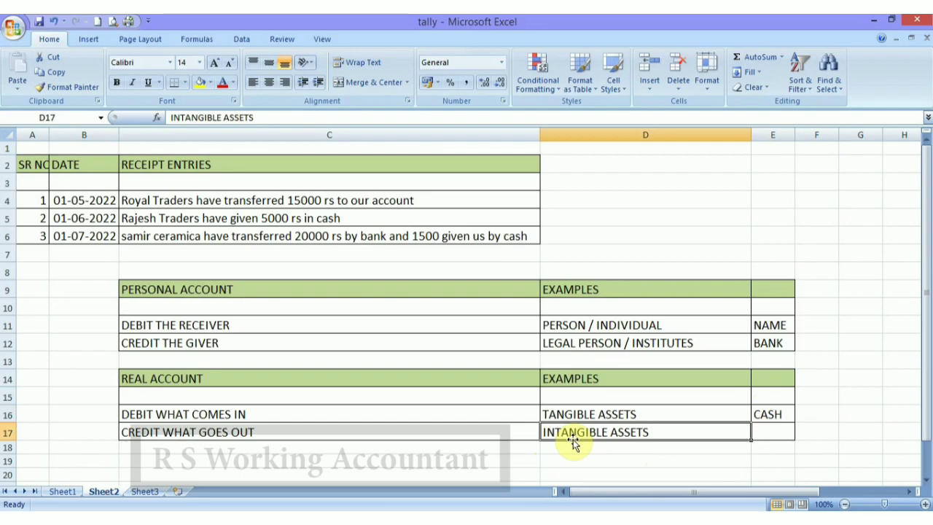
click(581, 415)
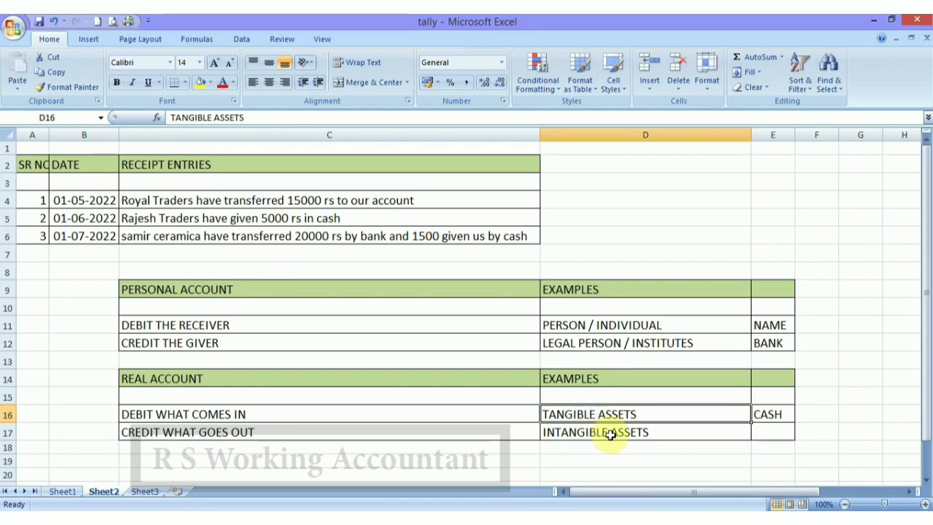
click(611, 434)
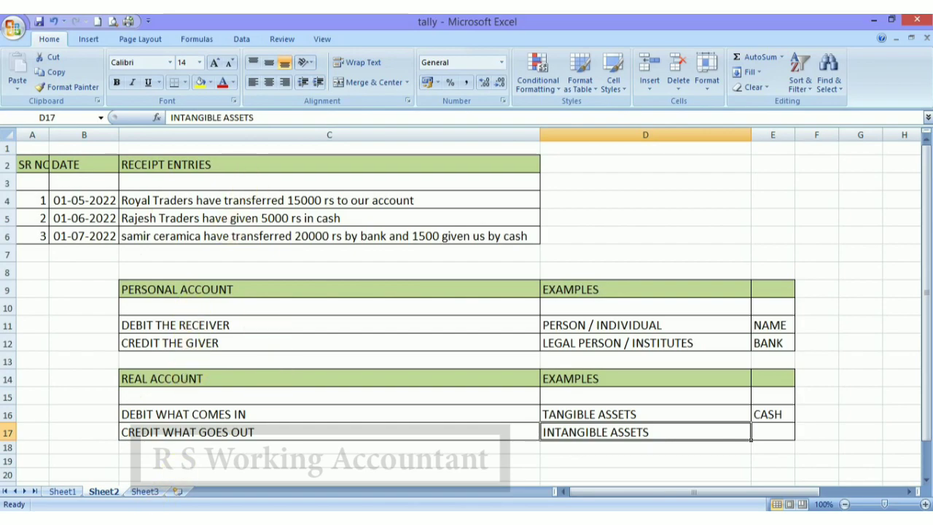
Switch back to Tally.ERP 9 and set the date of the second receipt voucher to 1/6/2022
mouse_move(138, 519)
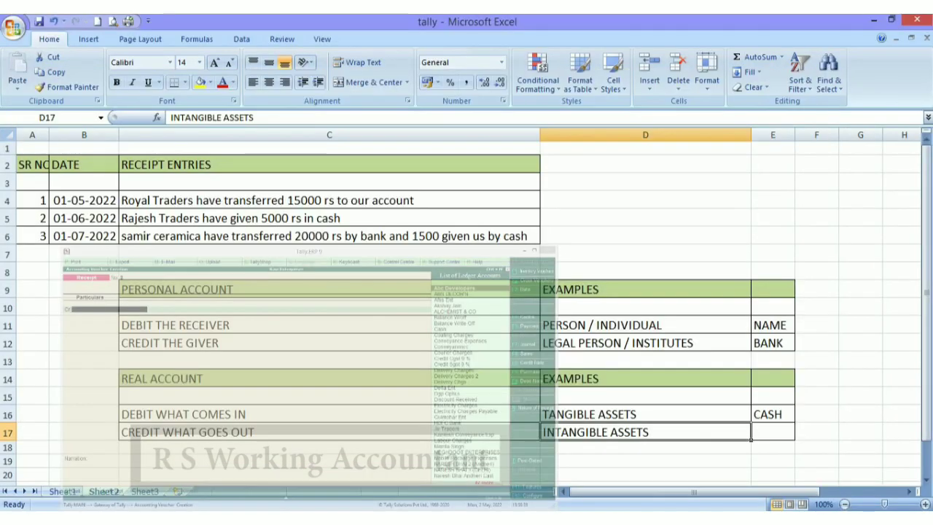
click(138, 519)
key(F2)
text(1/6/20200)
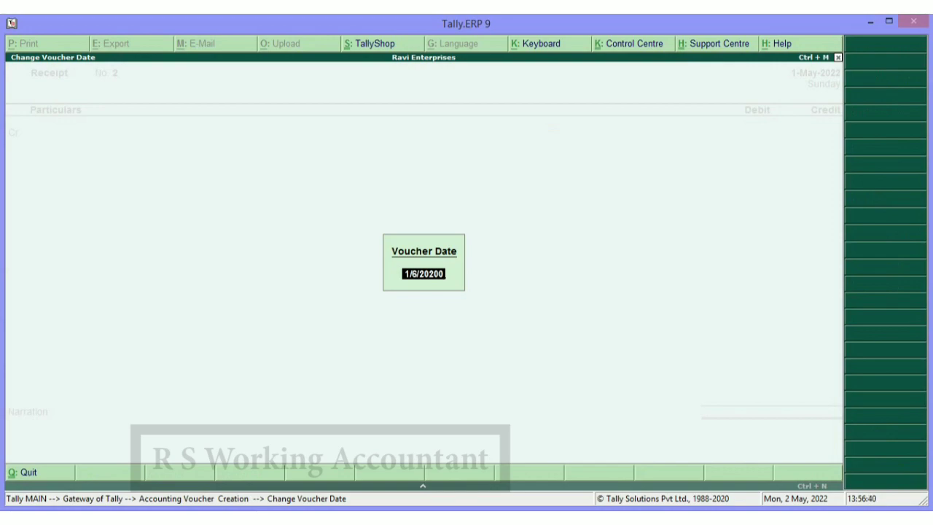
key(BackSpace)
key(BackSpace)
text(2)
key(Return)
Credit the Rajesh Traders ledger with 5,000 in the second receipt voucher
text(Raje)
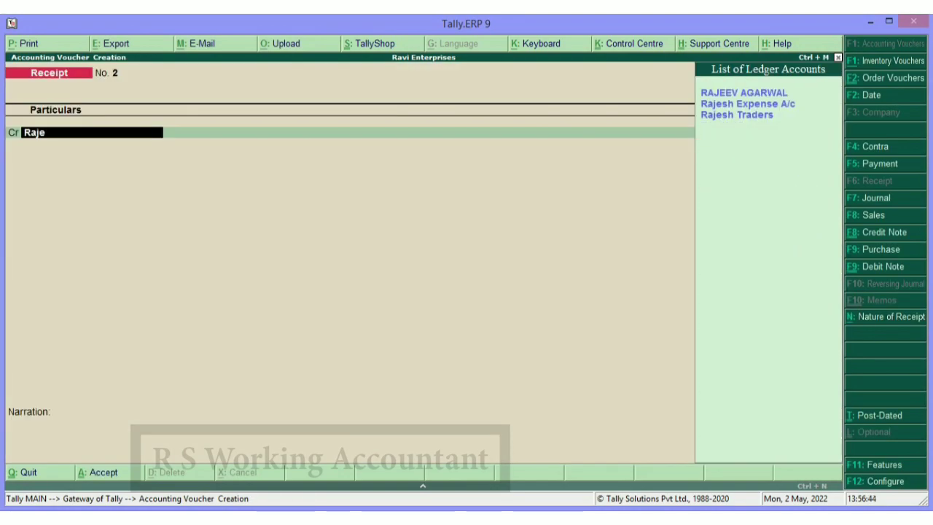
key(Down)
key(Down)
key(Return)
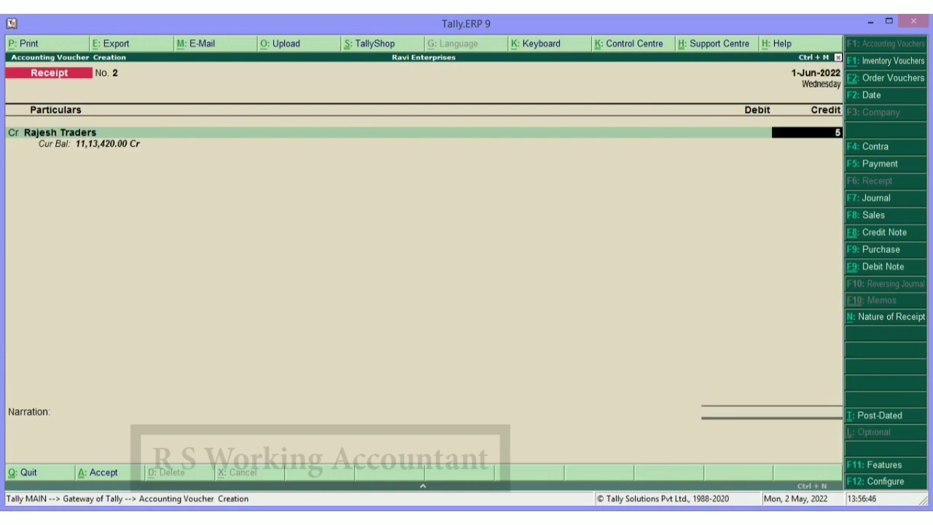
key(Return)
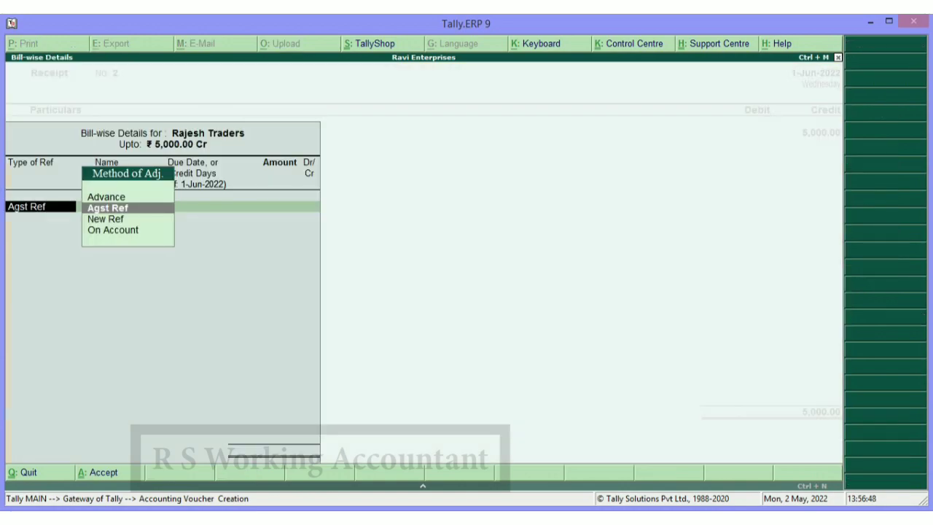
Allocate the Rajesh Traders amount as Agst Ref to pending bill RE/151
key(Return)
key(Down)
key(Down)
key(Down)
key(Down)
key(Down)
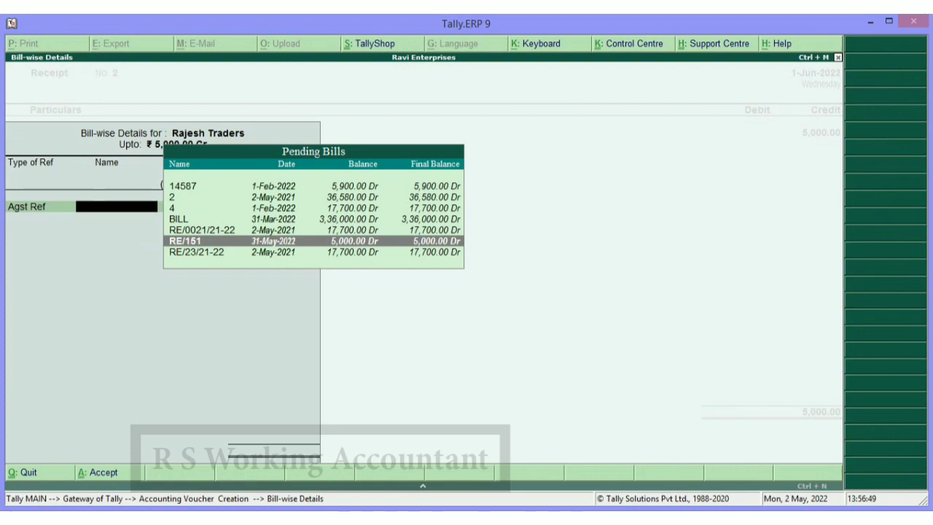
key(Return)
key(Return)
key(Return)
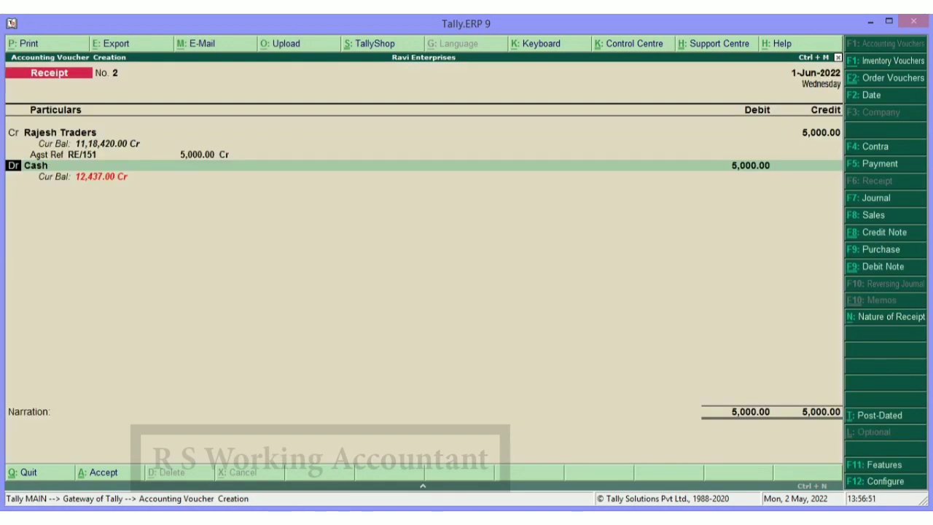
Debit Cash with 5,000 and save the Rajesh Traders receipt without a narration
key(Return)
key(Return)
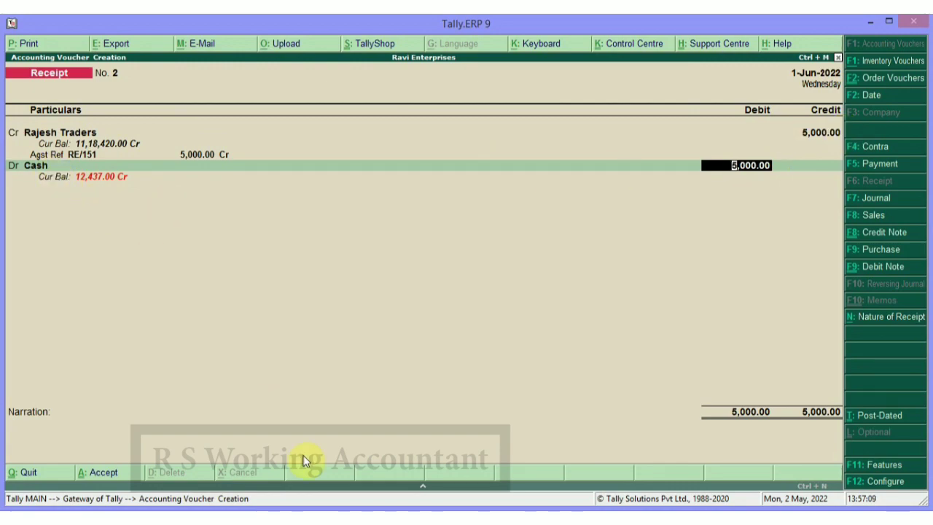
click(309, 510)
key(Return)
key(Return)
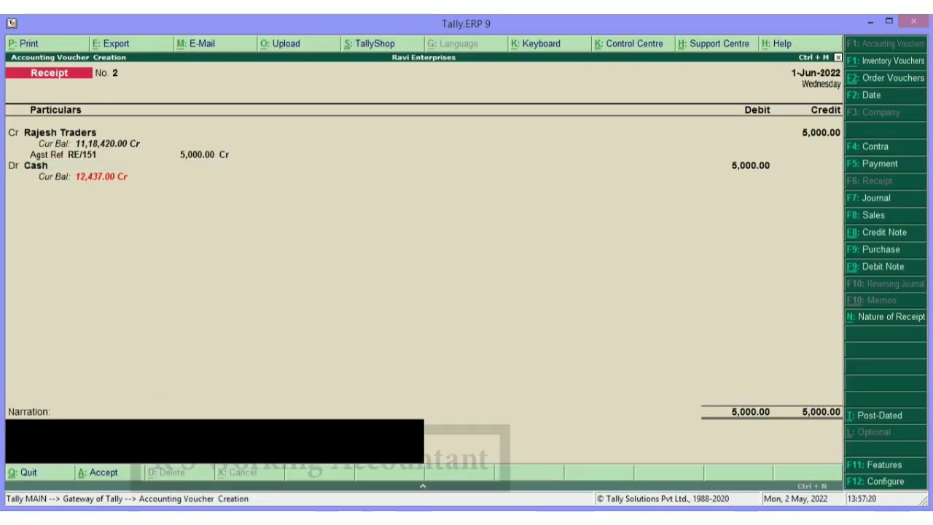
key(Return)
key(Return)
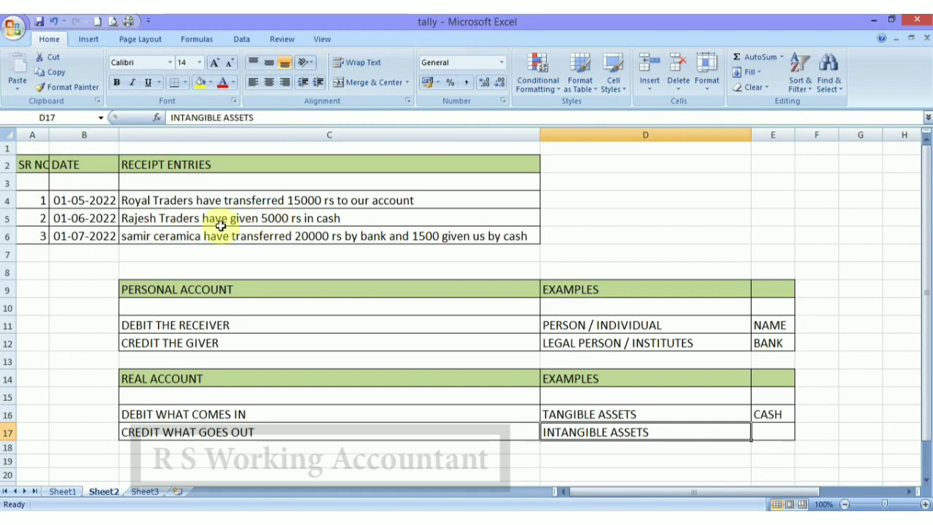
Review the samir ceramica entry in the Excel sheet and date the third receipt voucher in Tally.ERP 9 1/7/2022
click(176, 243)
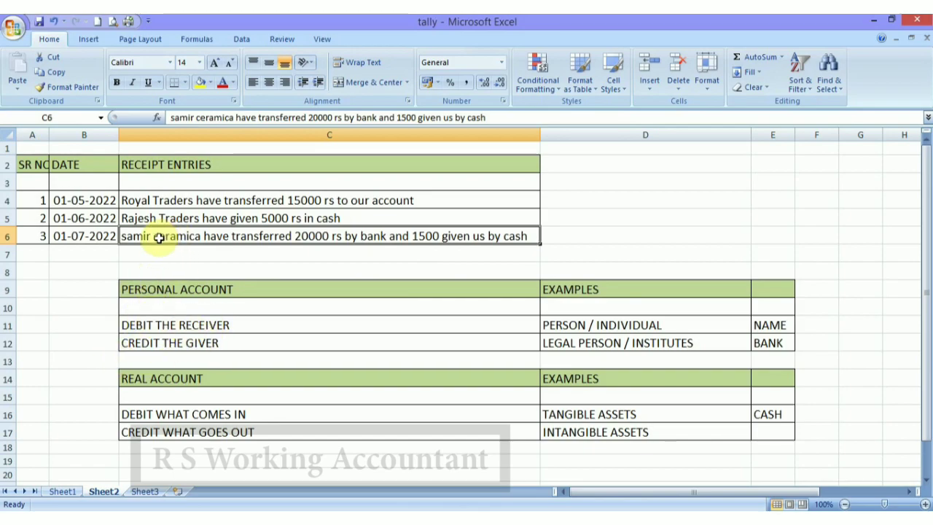
click(211, 328)
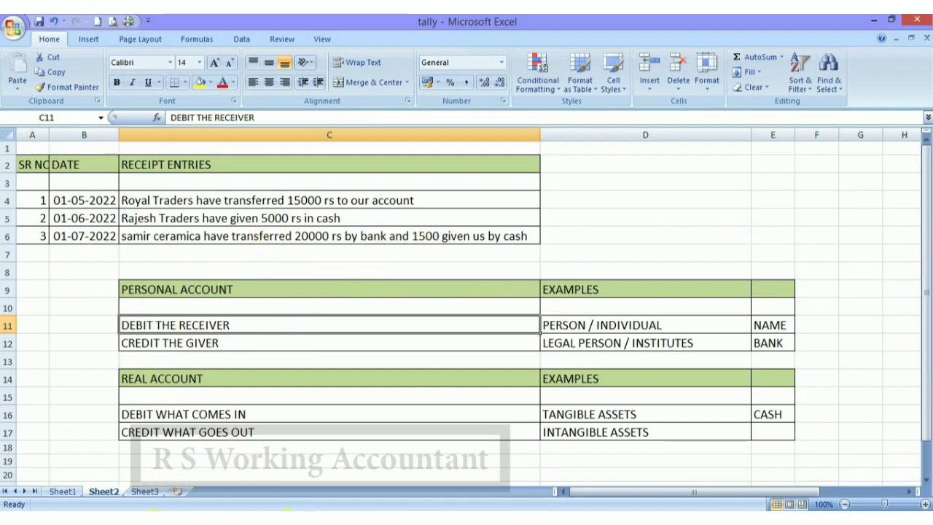
click(138, 521)
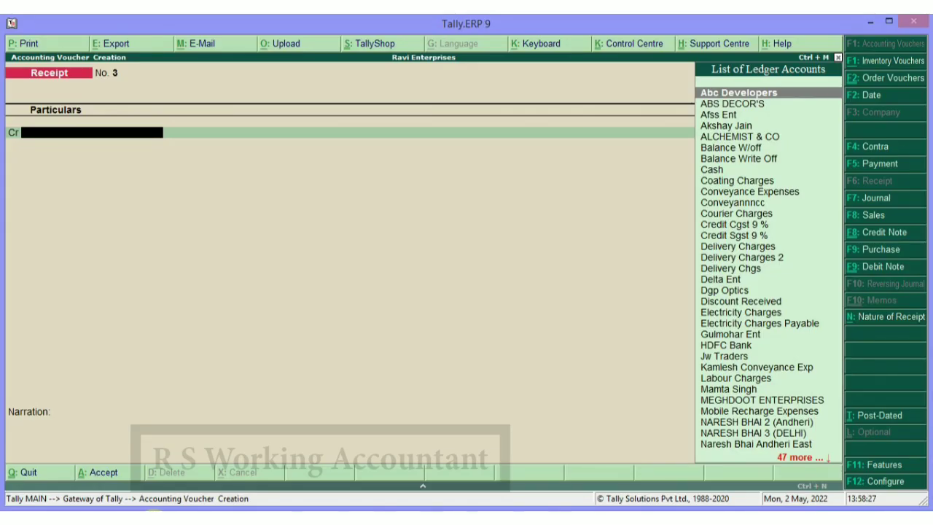
key(F2)
text(1/7/2022)
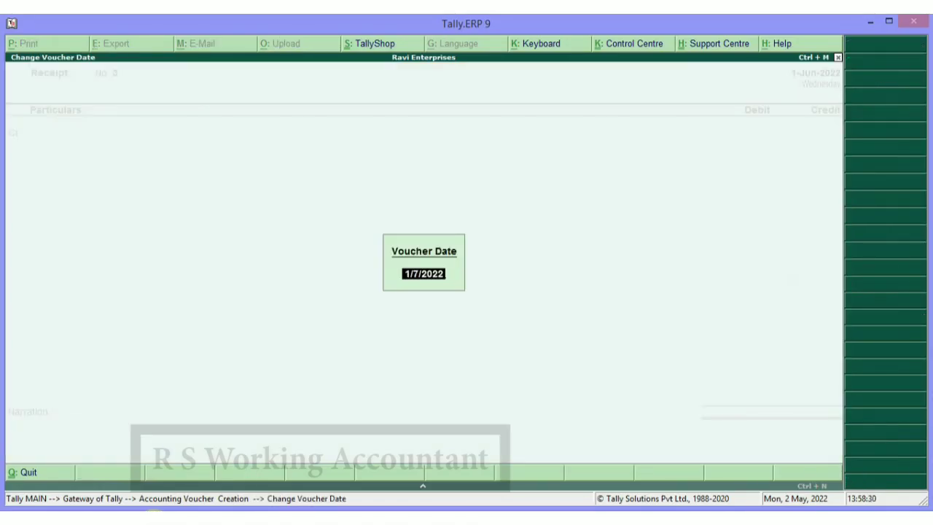
key(Return)
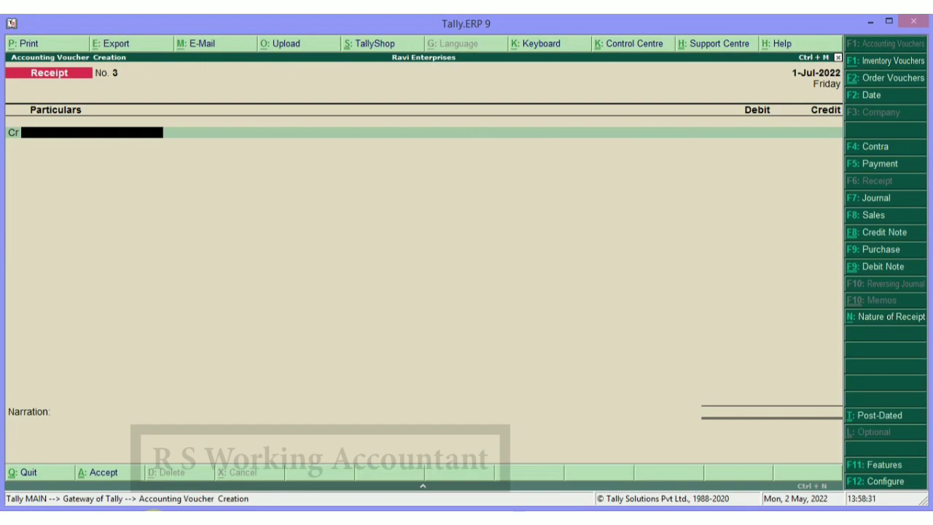
Credit the SAMIR CERAMICA ledger with 21,500 in the third receipt voucher
text(Sami)
key(Return)
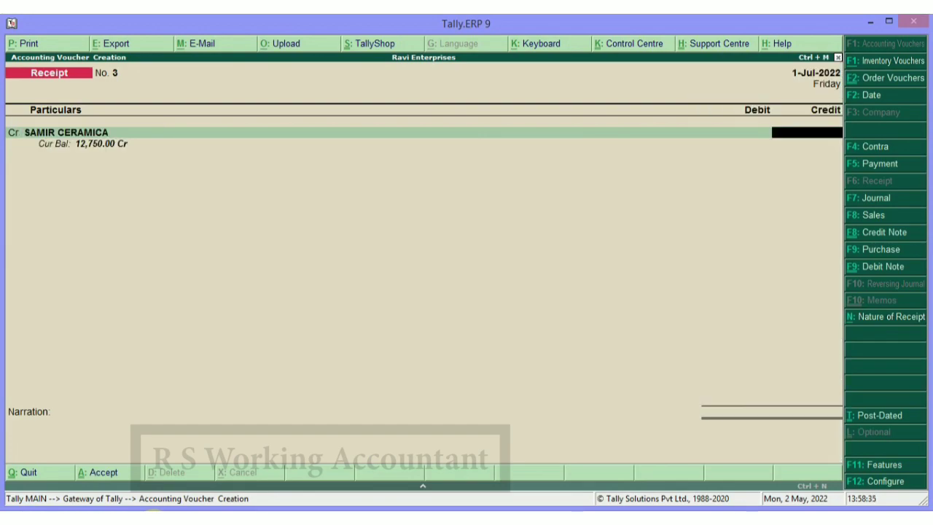
text(21500)
key(Return)
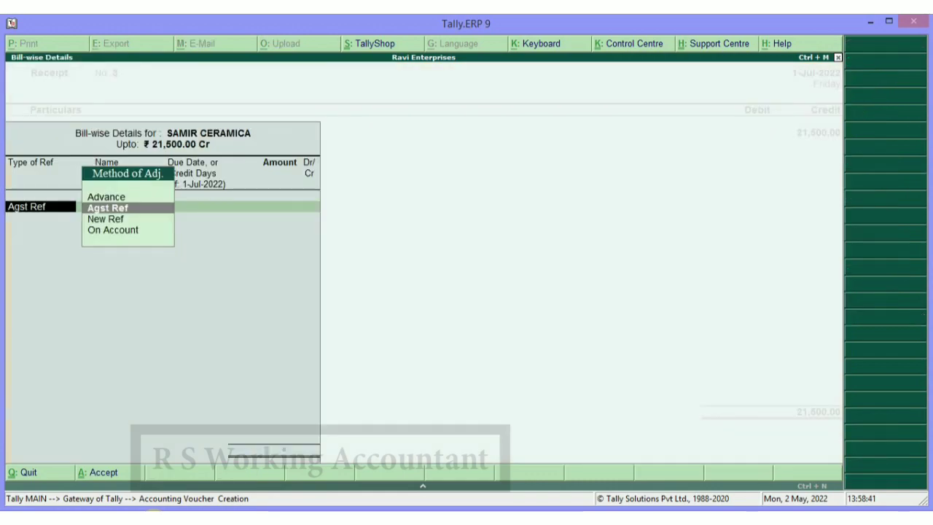
Allocate the SAMIR CERAMICA amount as Agst Ref to pending bill RE/221
key(Return)
key(Down)
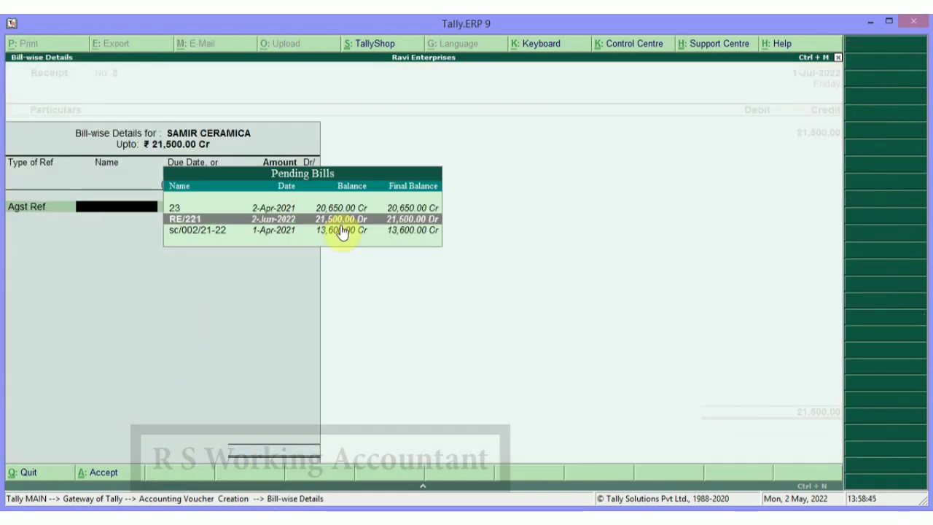
key(Return)
key(Return)
key(Return)
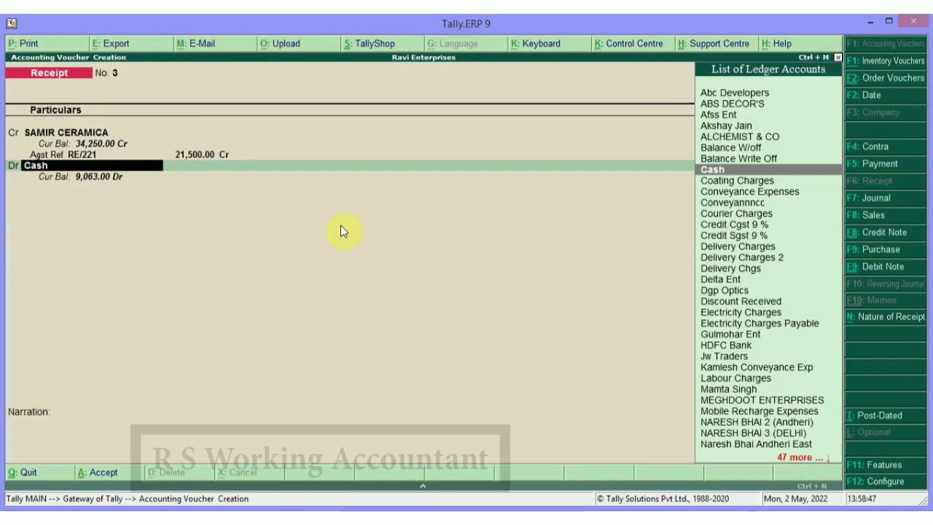
Debit HDFC Bank with 20,000 for the bank portion of the SAMIR CERAMICA receipt
text(Ca)
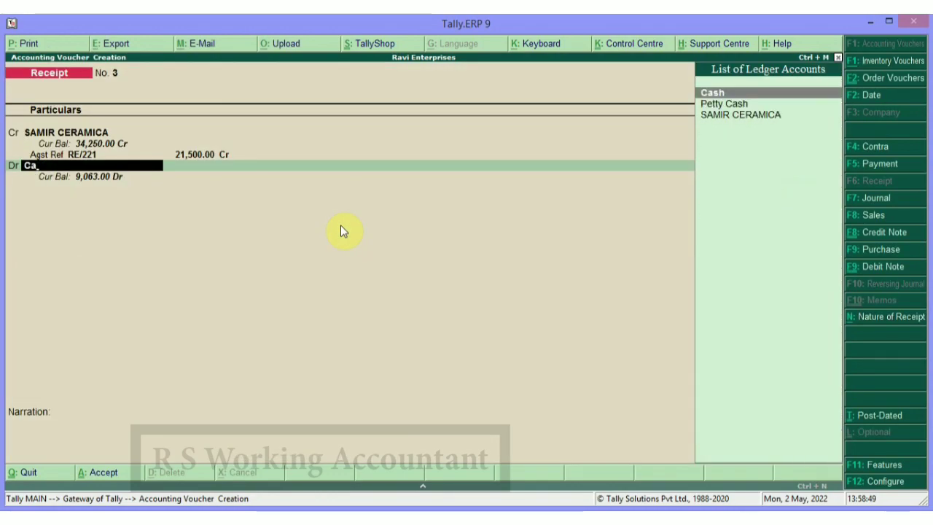
key(BackSpace)
key(BackSpace)
text(HDF)
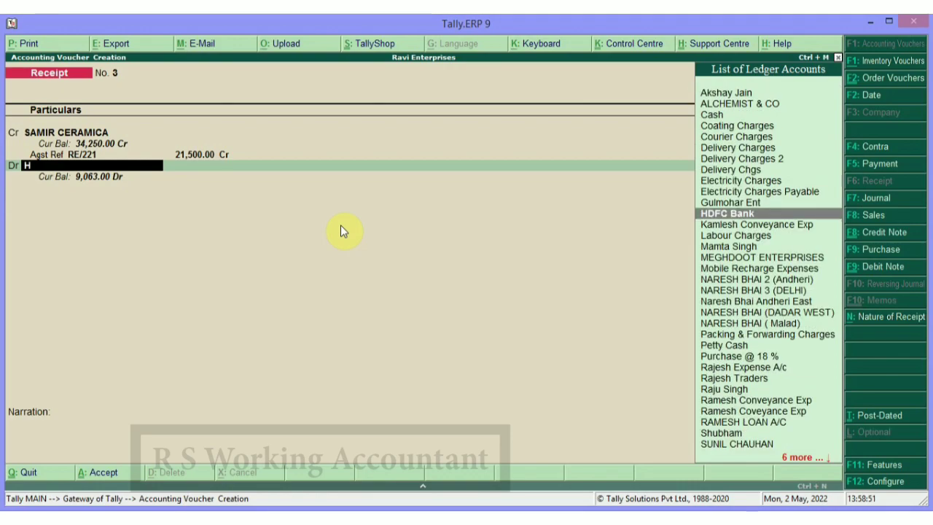
key(Return)
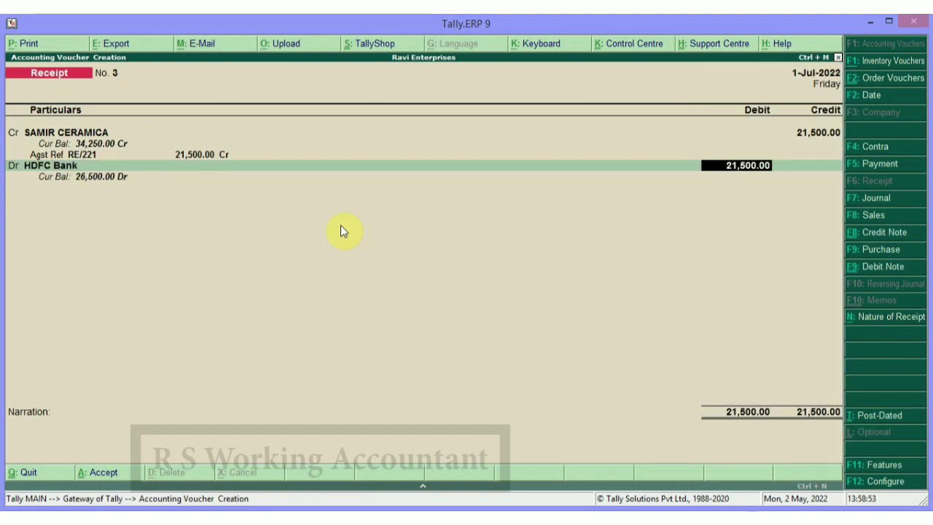
text(20000)
key(Return)
Accept the HDFC Bank allocation as Cheque/DD dated 1-Jul-2022, leaving the instrument number and bank blank
key(Return)
key(Return)
key(Return)
key(Return)
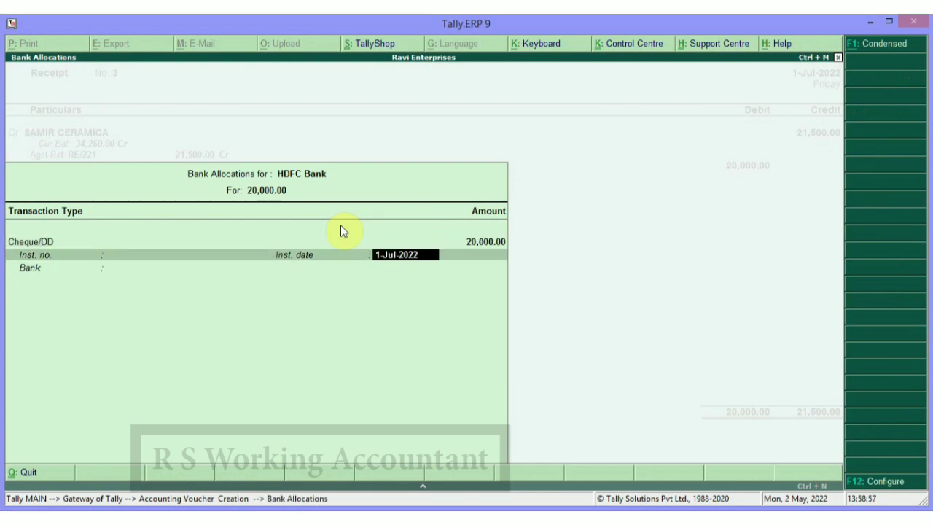
key(Return)
key(Return)
Debit Cash with the remaining 1,500 of the SAMIR CERAMICA receipt
key(Return)
key(Return)
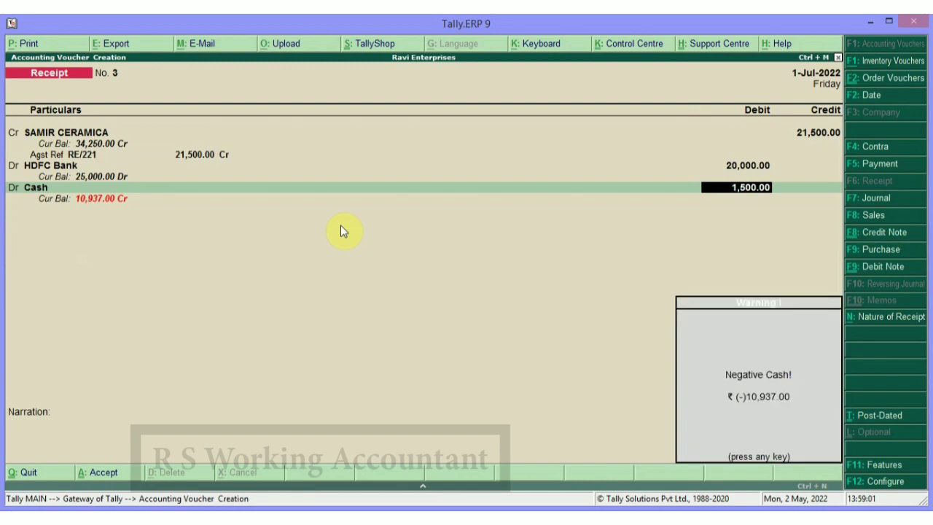
key(Return)
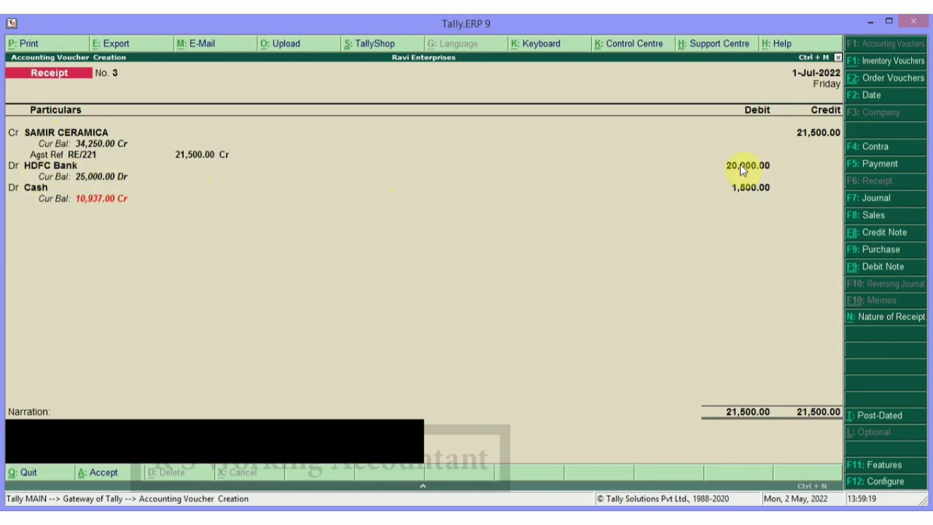
Check the bank and cash debits against the account rules in Excel, and save the SAMIR CERAMICA receipt in Tally.ERP 9 without a narration
key(alt+Tab)
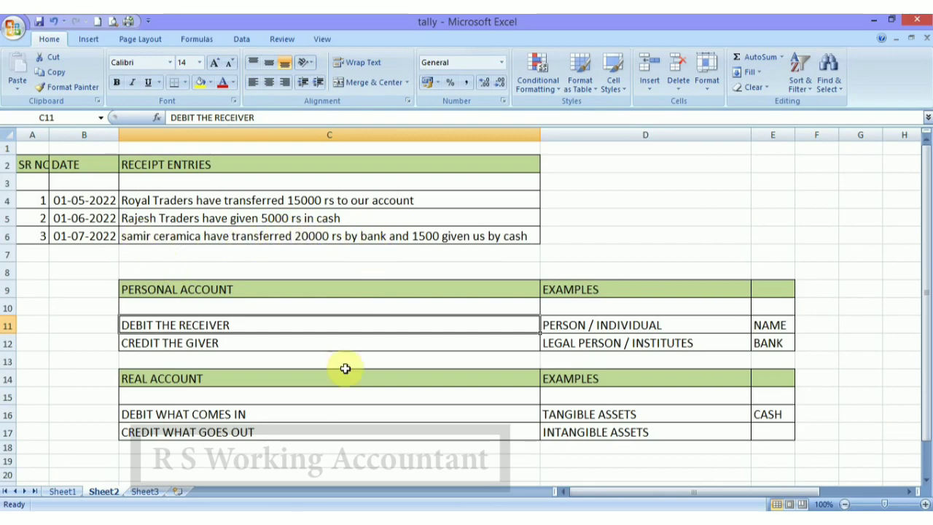
key(alt+Tab)
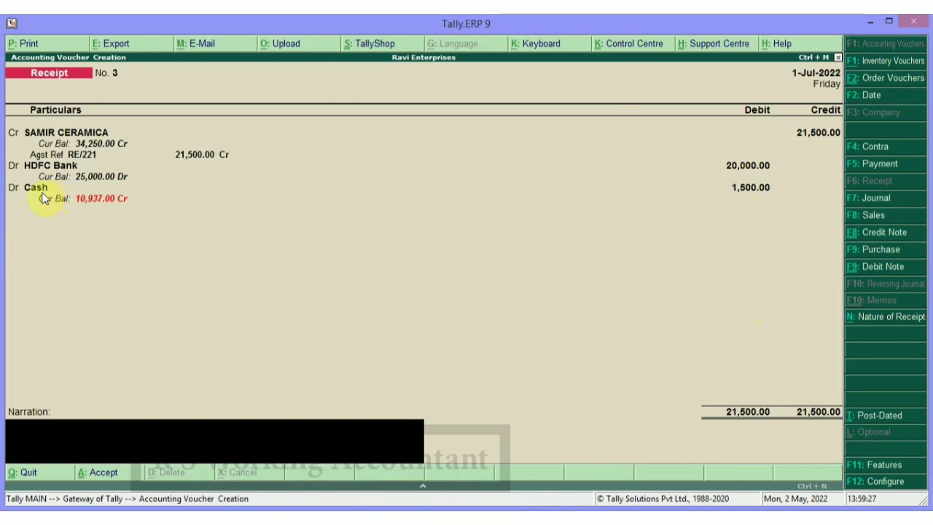
key(alt+Tab)
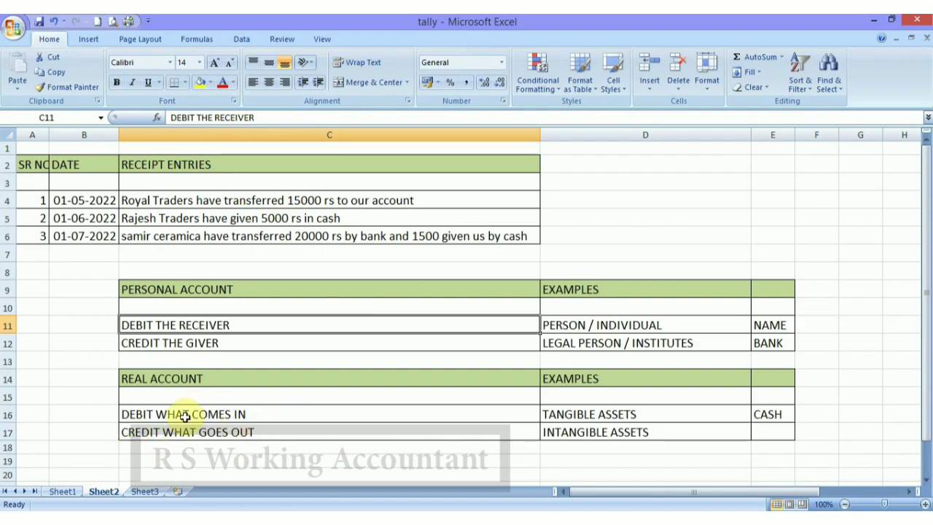
key(alt+Tab)
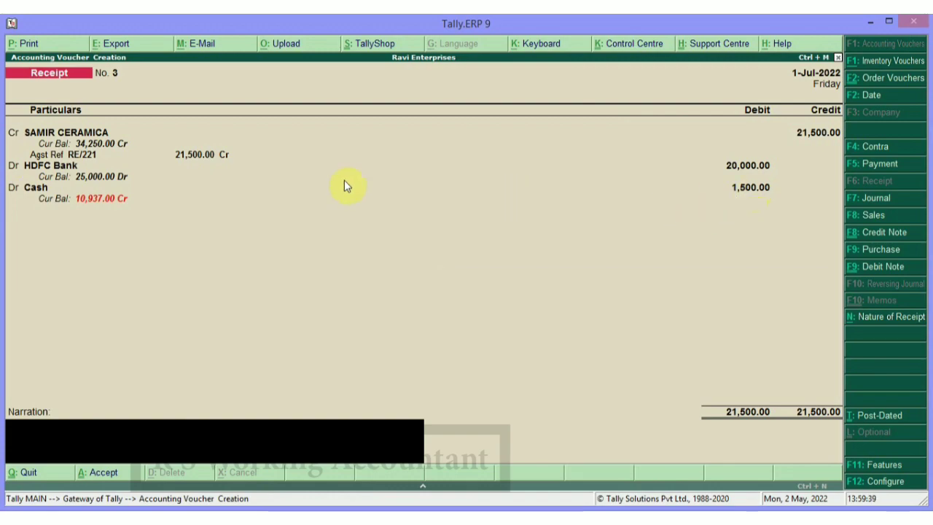
key(Return)
click(163, 286)
key(Return)
key(Escape)
key(Escape)
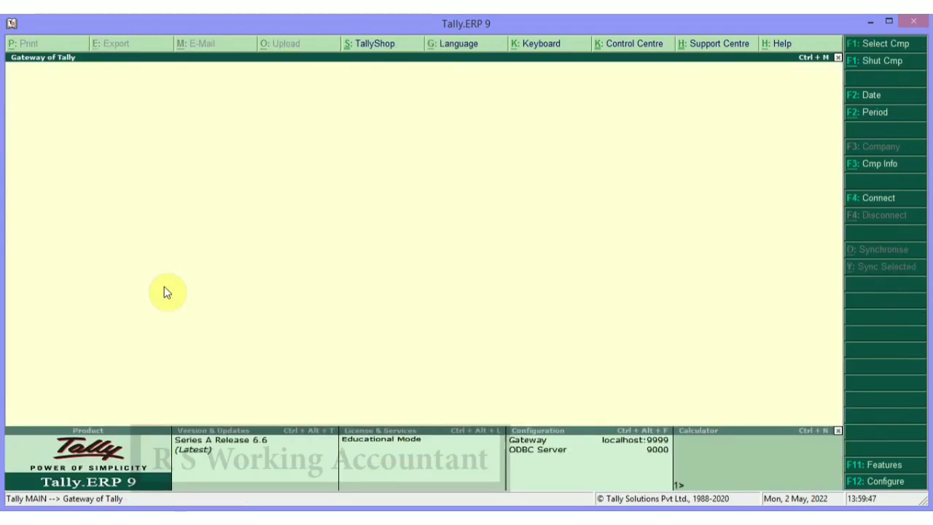
Display the ledger vouchers of ROYAL TRADERS from the account books for a period starting 1-4-2022
key(n)
text(da)
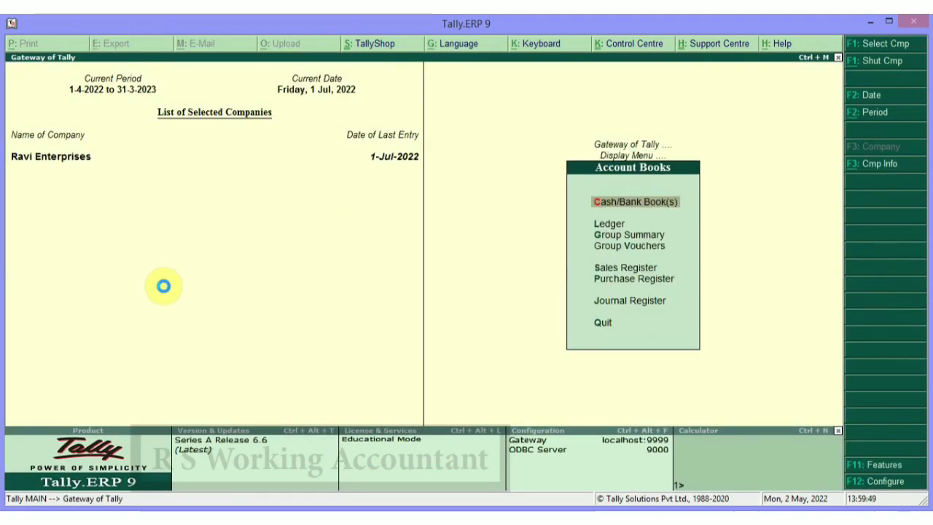
text(lRou)
key(BackSpace)
key(BackSpace)
key(BackSpace)
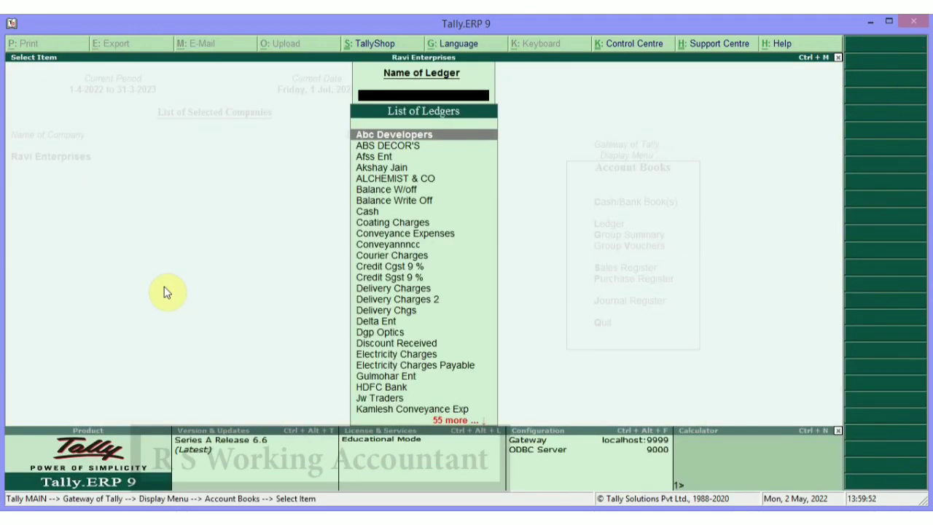
text(roy)
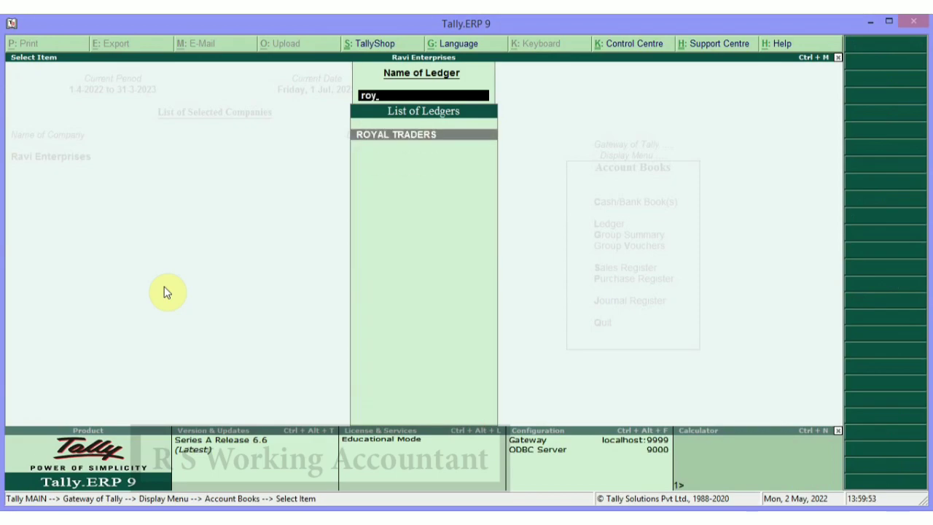
key(Return)
key(F2)
text(1-4-2022)
key(Return)
key(Return)
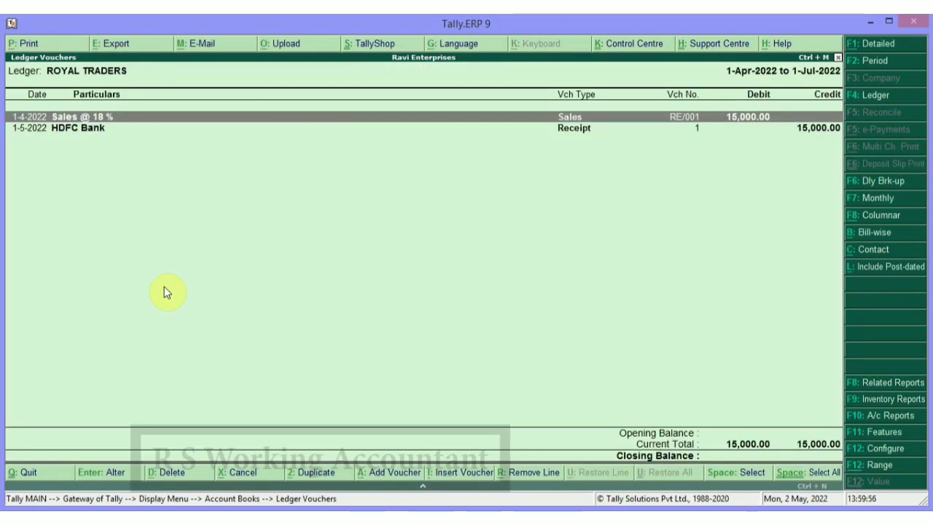
Display the SAMIR CERAMICA ledger vouchers for the period 1-Apr-2022 to 1-Jul-2022
key(Escape)
key(Return)
text(Samir)
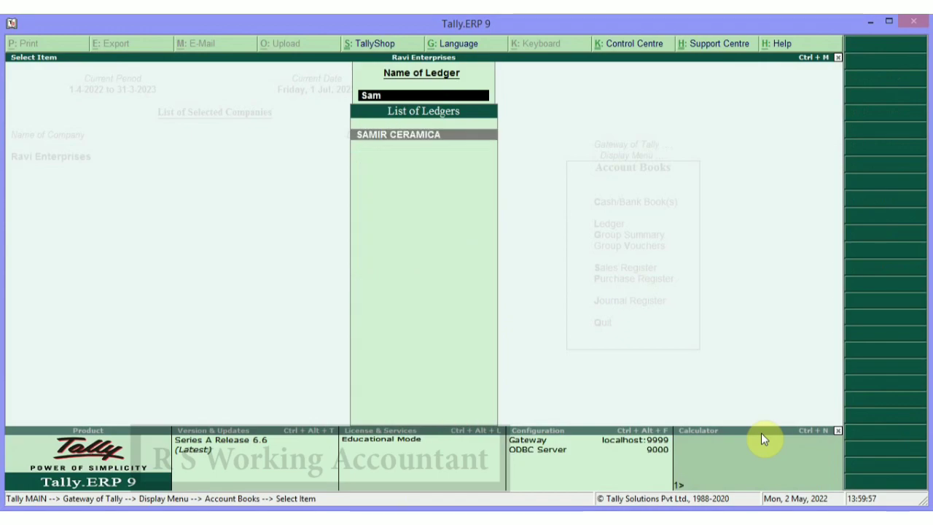
key(Return)
key(F2)
key(Return)
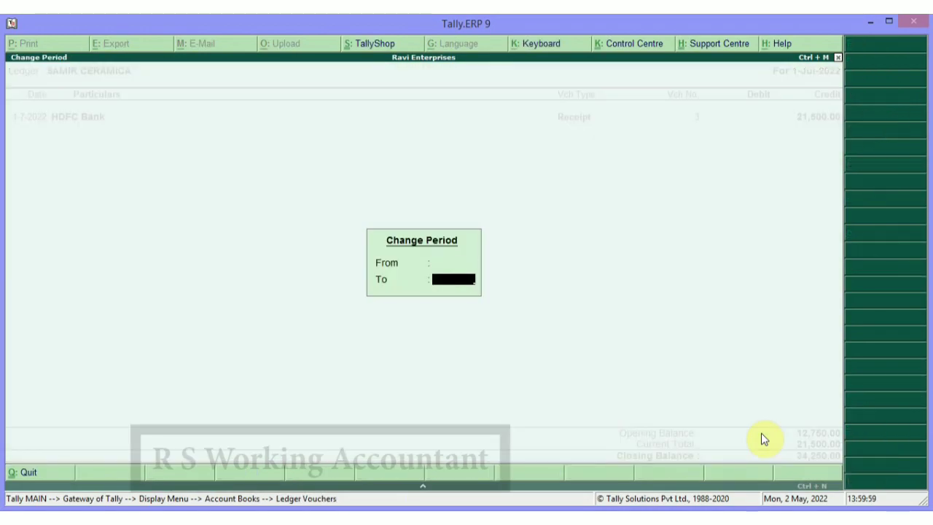
key(Return)
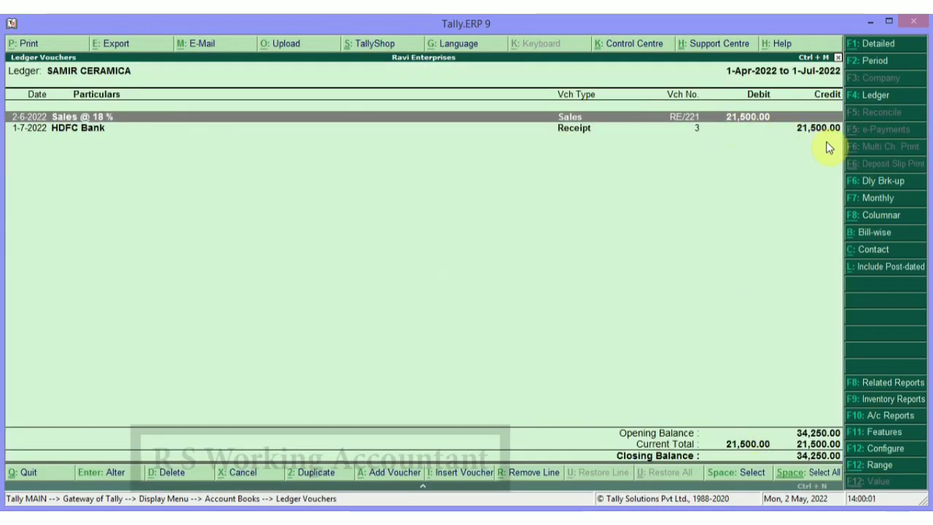
Return to the Gateway of Tally and switch to the receipt entries sheet in Excel, dismissing the low-battery notice
key(Escape)
key(Escape)
key(Escape)
key(Escape)
key(Escape)
key(Escape)
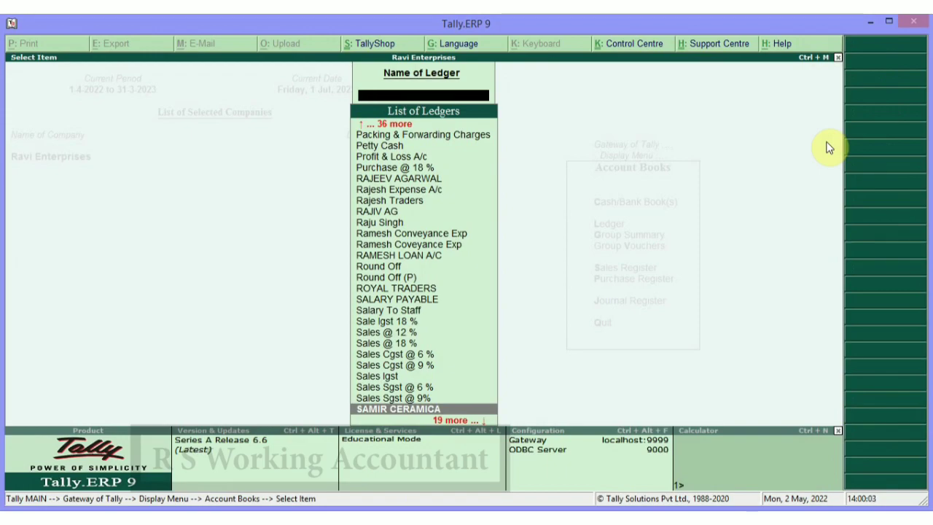
key(n)
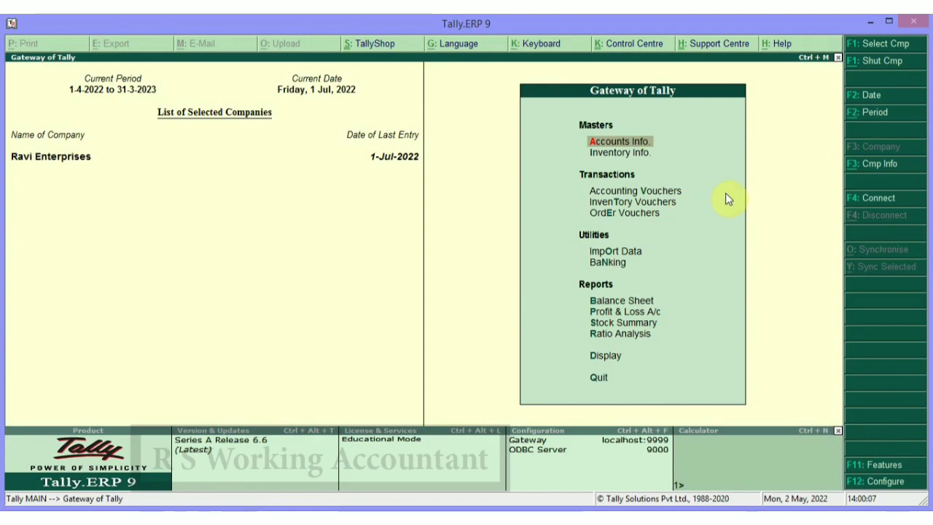
click(344, 510)
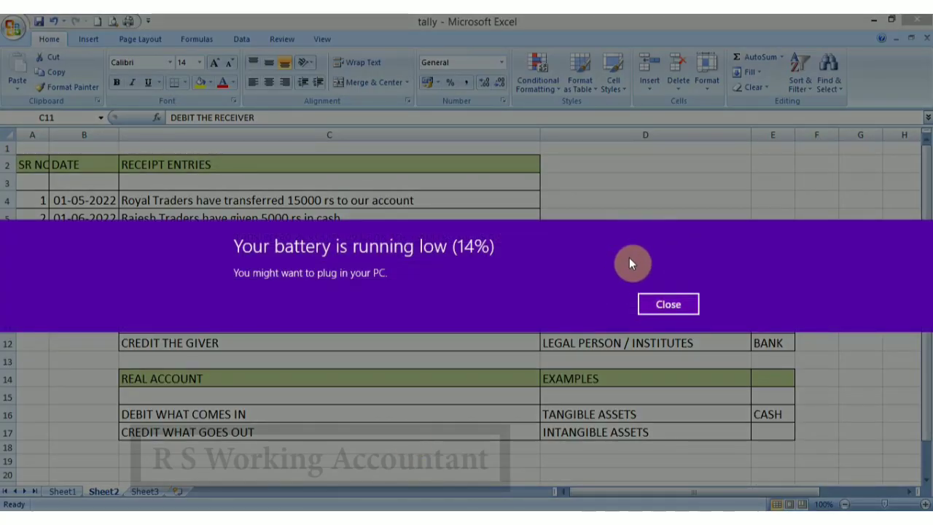
click(666, 306)
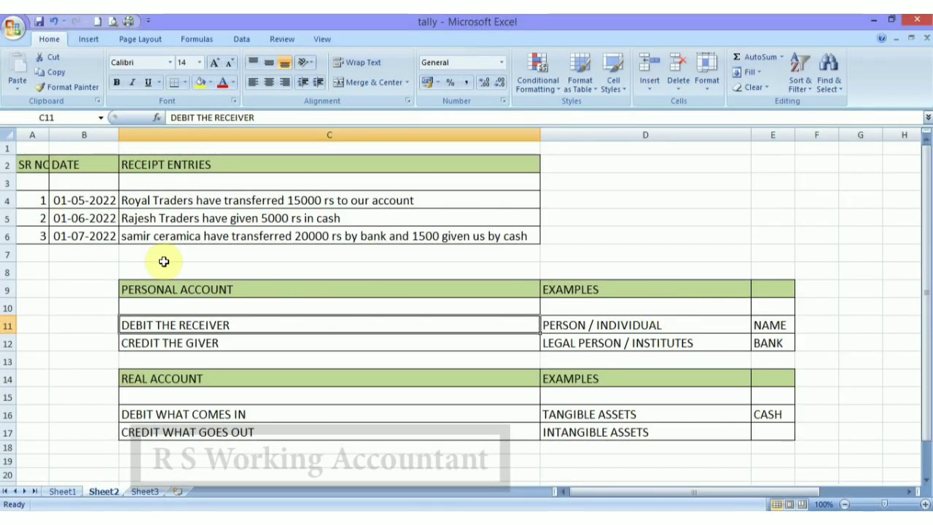